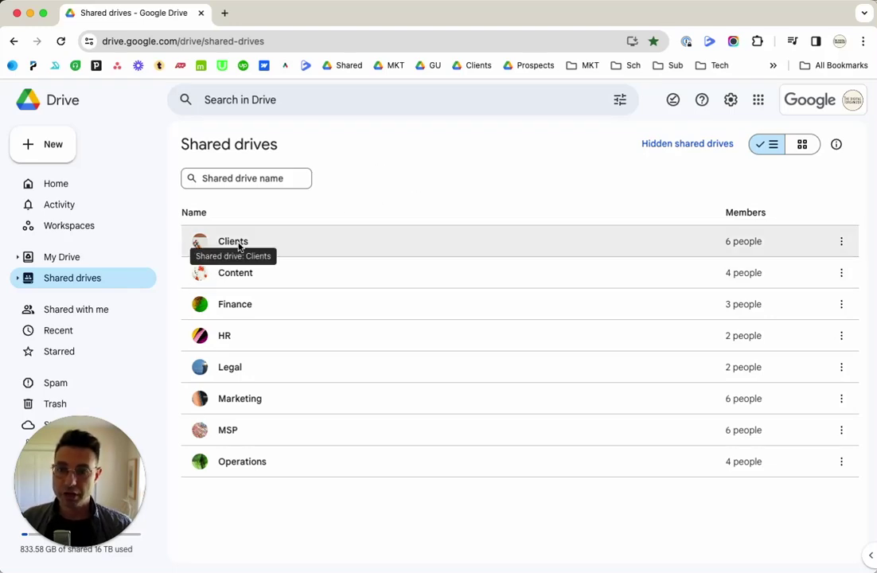
- In the Clients drive's *Prospects folder, start a new Google Doc from a template
{"action": "left_click", "coordinate": [238, 245]}
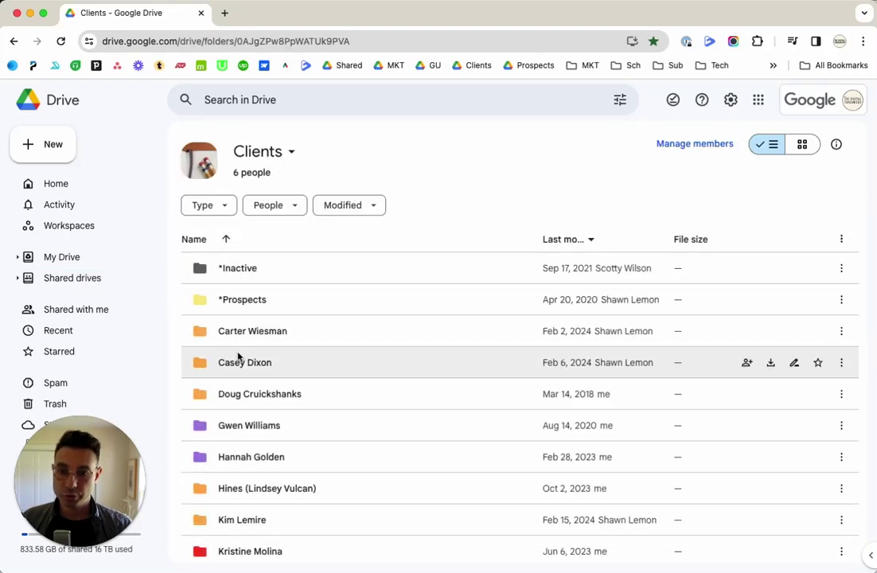
{"action": "double_click", "coordinate": [242, 301]}
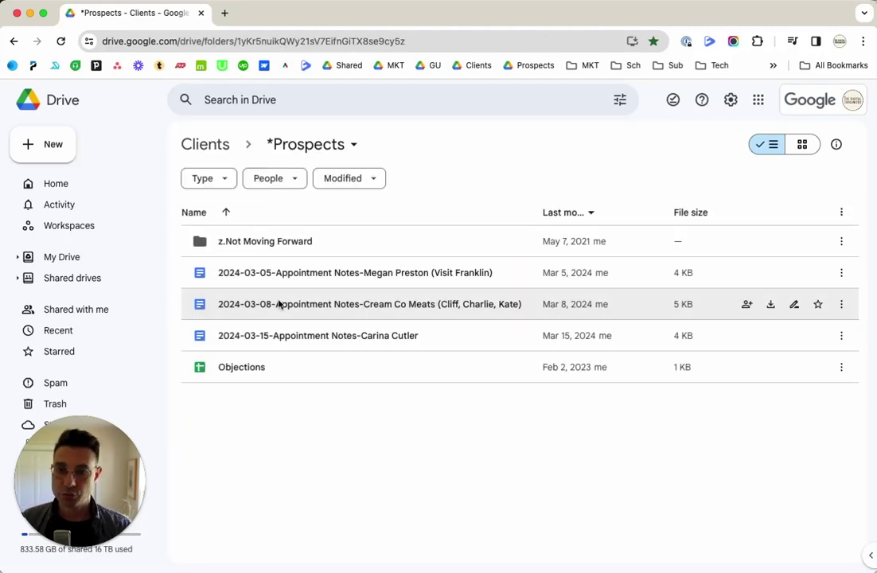
{"action": "left_click", "coordinate": [46, 145]}
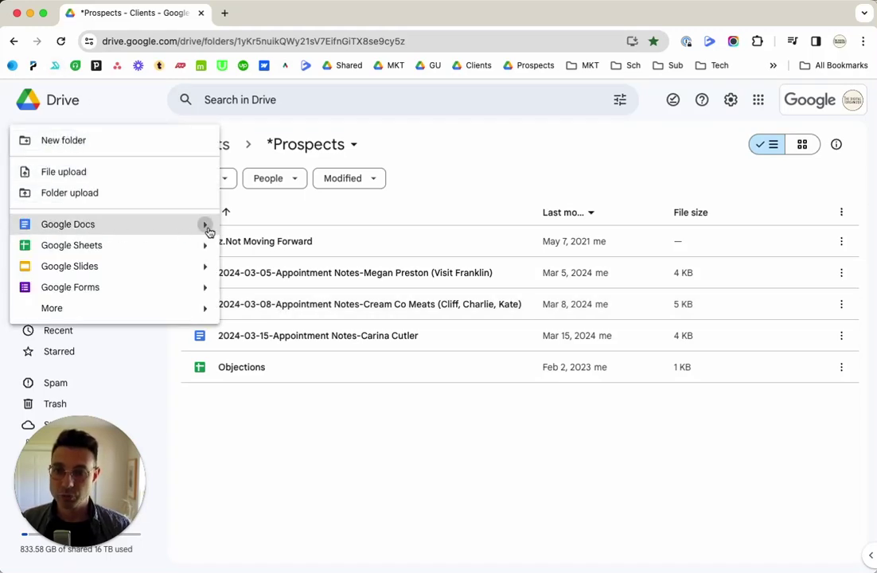
{"action": "left_click", "coordinate": [207, 228]}
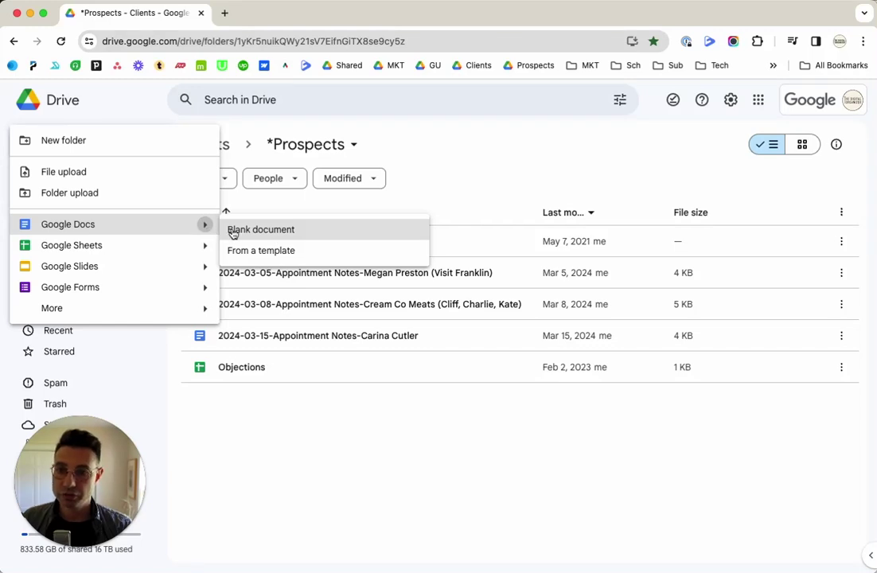
{"action": "left_click", "coordinate": [284, 251]}
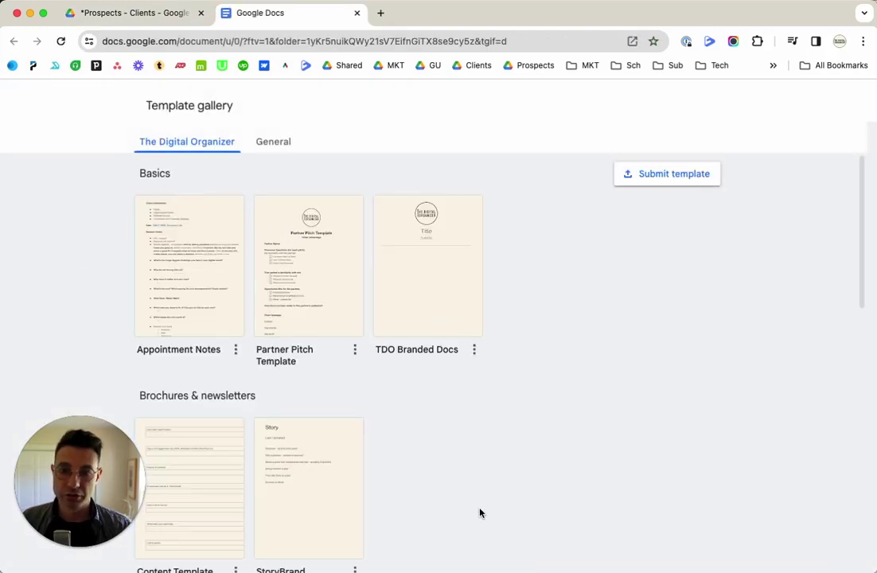
- Create a new document from The Digital Organizer's Appointment Notes template
{"action": "left_click", "coordinate": [190, 289]}
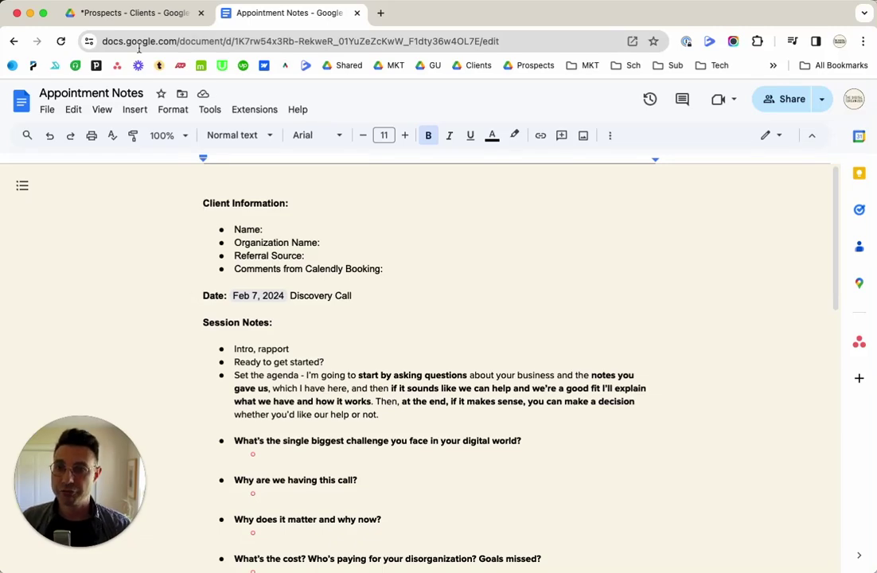
- Open the original Appointment Notes file from Shared drives > Operations > Templates
{"action": "left_click", "coordinate": [113, 14]}
{"action": "left_click", "coordinate": [51, 280]}
{"action": "left_click", "coordinate": [243, 469]}
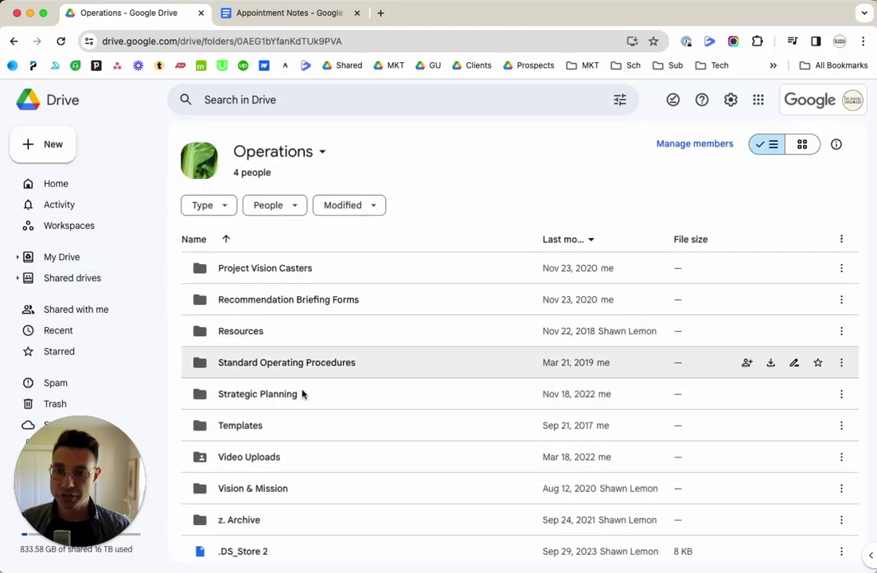
{"action": "left_click", "coordinate": [270, 425]}
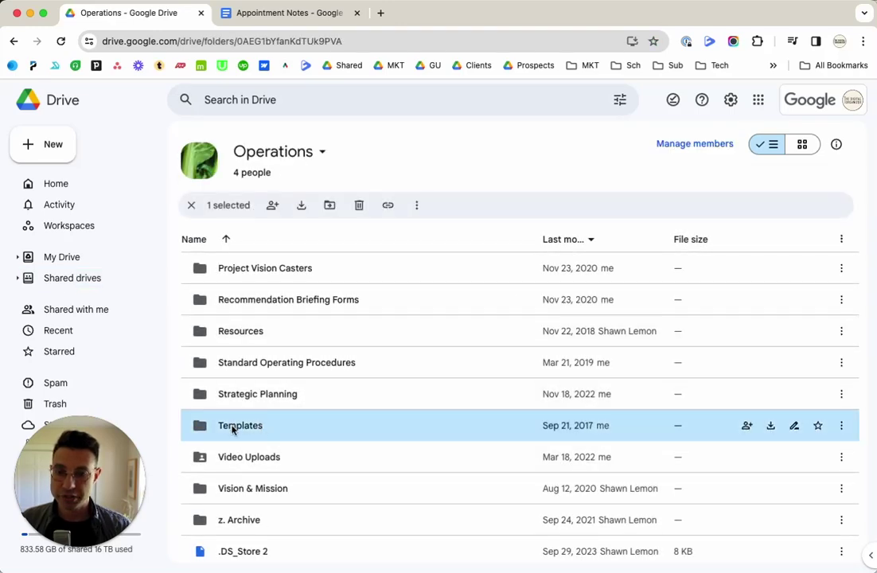
{"action": "double_click", "coordinate": [233, 429]}
{"action": "scroll", "coordinate": [243, 458], "scroll_direction": "down", "scroll_amount": 4}
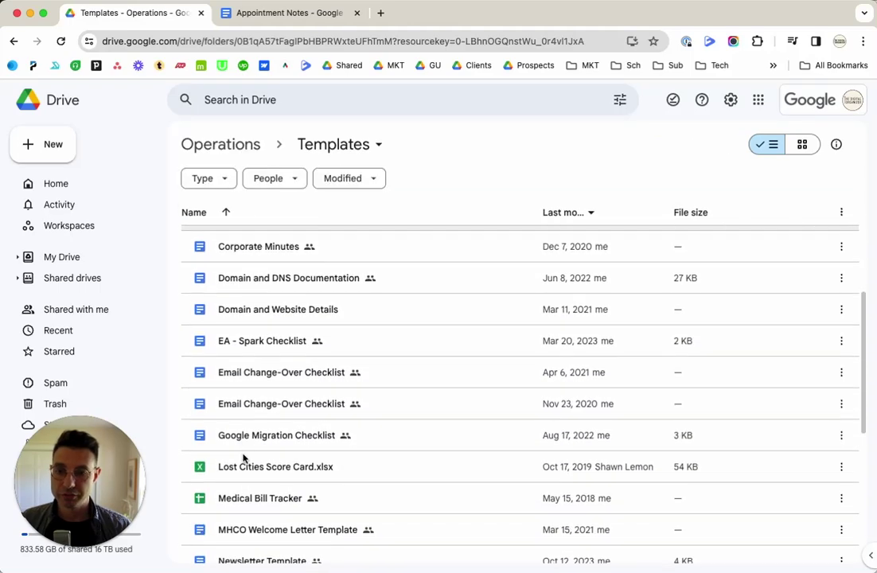
{"action": "scroll", "coordinate": [244, 460], "scroll_direction": "up", "scroll_amount": 4}
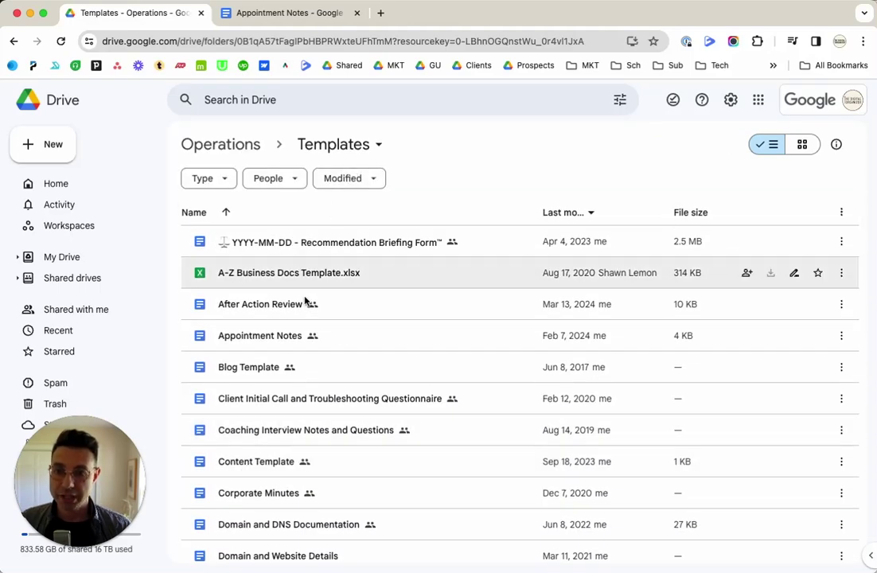
{"action": "double_click", "coordinate": [247, 338]}
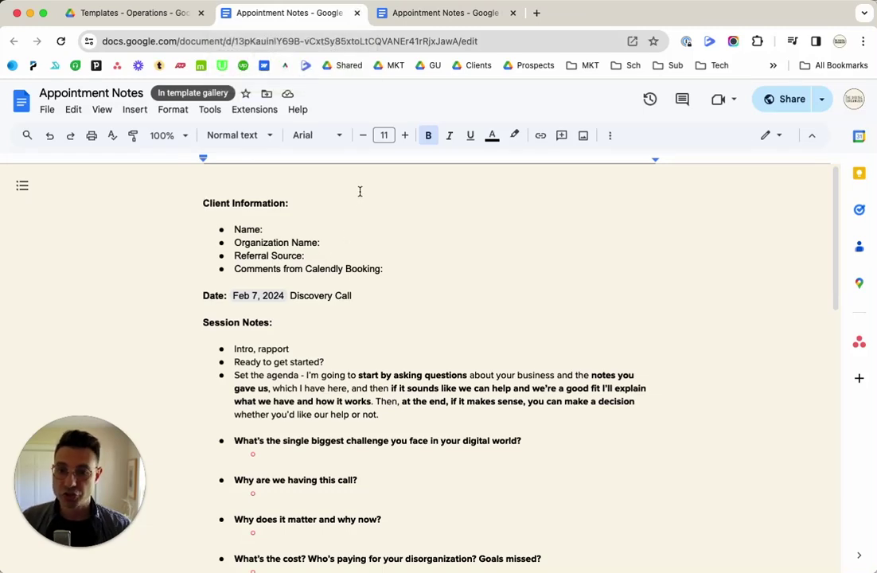
- Close the original template and return to the new Appointment Notes document
{"action": "left_click", "coordinate": [357, 12]}
{"action": "left_click", "coordinate": [273, 16]}
{"action": "scroll", "coordinate": [230, 457], "scroll_direction": "down", "scroll_amount": 1}
{"action": "scroll", "coordinate": [230, 455], "scroll_direction": "down", "scroll_amount": 5}
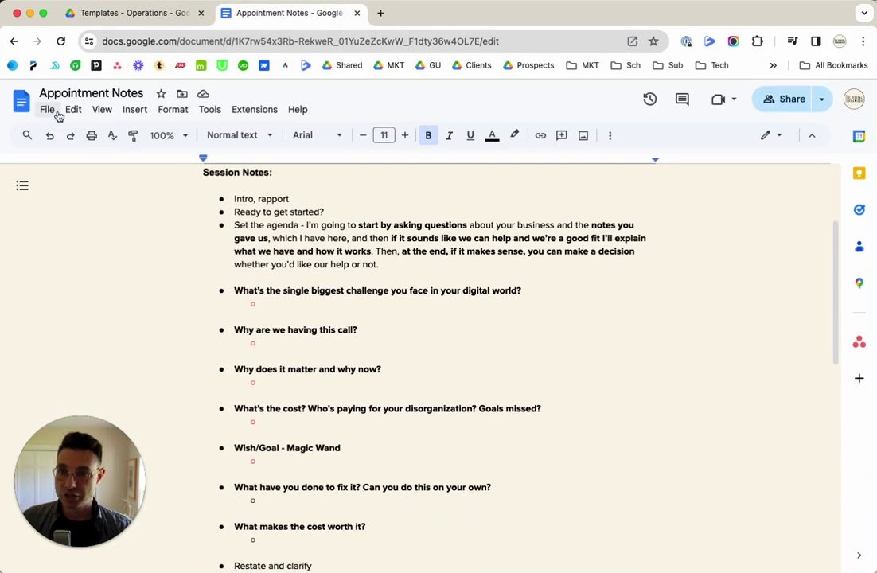
- Rename the document to '2024-03-18-Appointment Notes-' followed by the author's first name
{"action": "left_click", "coordinate": [58, 112]}
{"action": "left_click", "coordinate": [41, 94]}
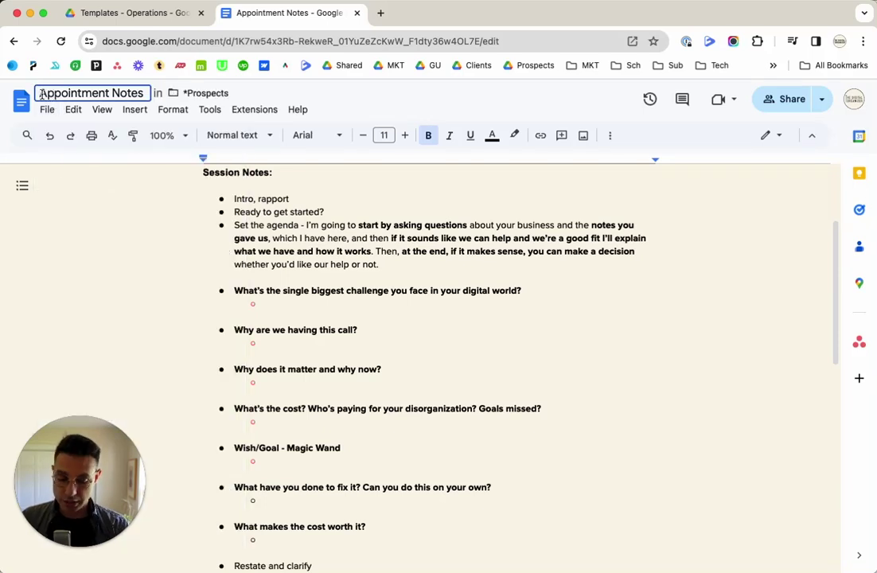
{"action": "type", "text": ";date"}
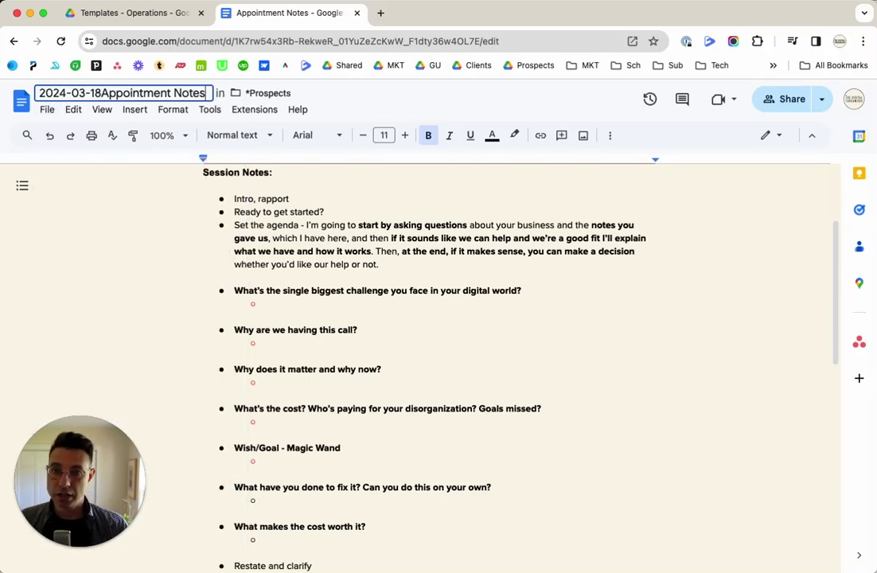
{"action": "left_click", "coordinate": [213, 94]}
{"action": "type", "text": "-Shawn"}
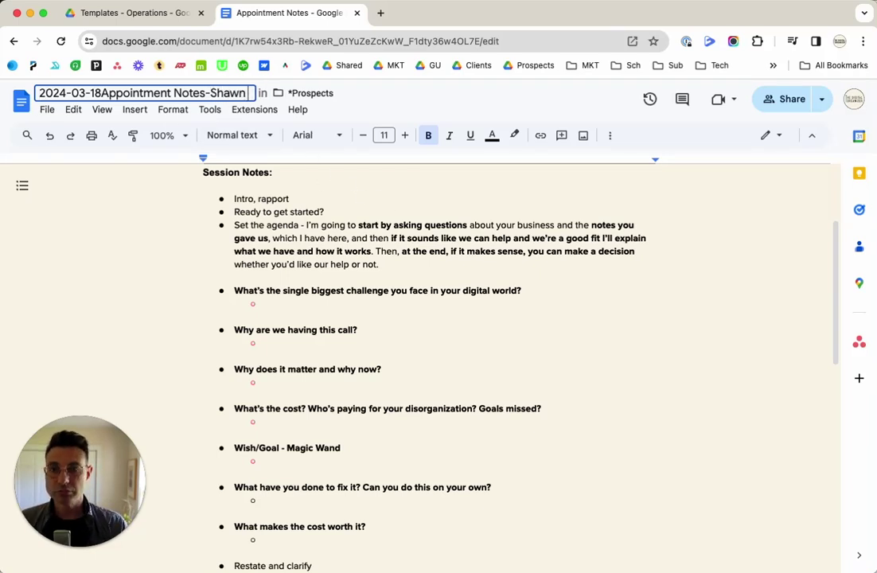
{"action": "left_click", "coordinate": [98, 93]}
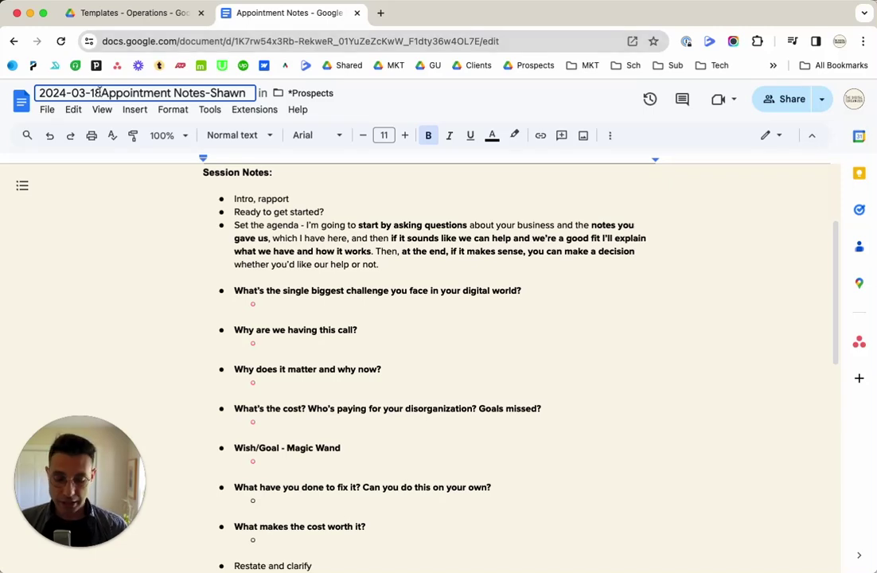
{"action": "type", "text": "-"}
{"action": "left_click", "coordinate": [197, 263]}
{"action": "scroll", "coordinate": [224, 269], "scroll_direction": "up", "scroll_amount": 3}
- Close the renamed notes and reopen the template gallery on The Digital Organizer tab
{"action": "left_click", "coordinate": [356, 12]}
{"action": "left_click", "coordinate": [58, 155]}
{"action": "mouse_move", "coordinate": [205, 232]}
{"action": "left_click", "coordinate": [268, 254]}
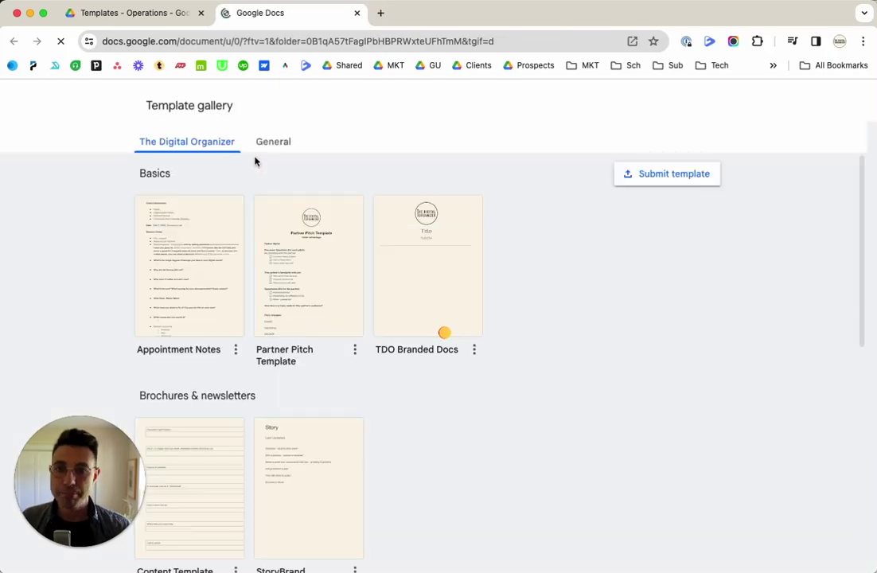
{"action": "left_click", "coordinate": [269, 143]}
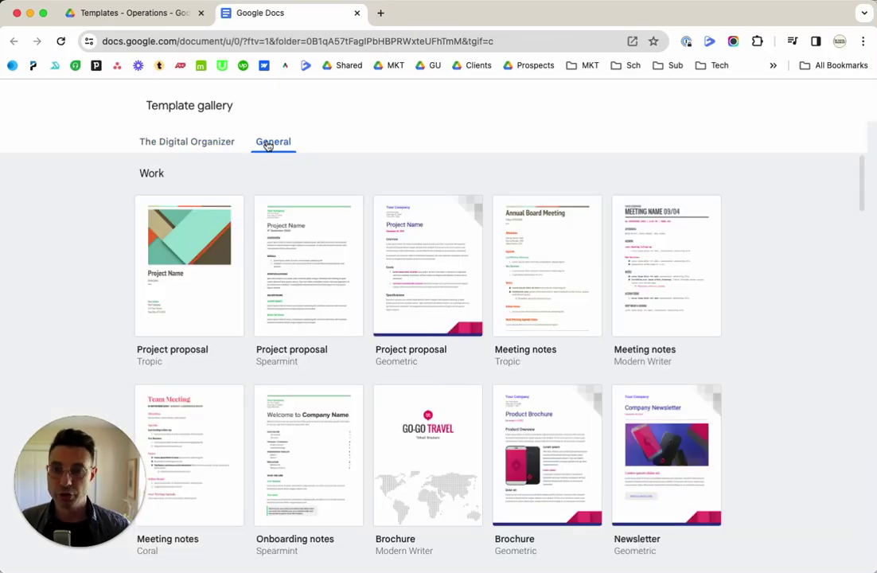
{"action": "left_click", "coordinate": [190, 144]}
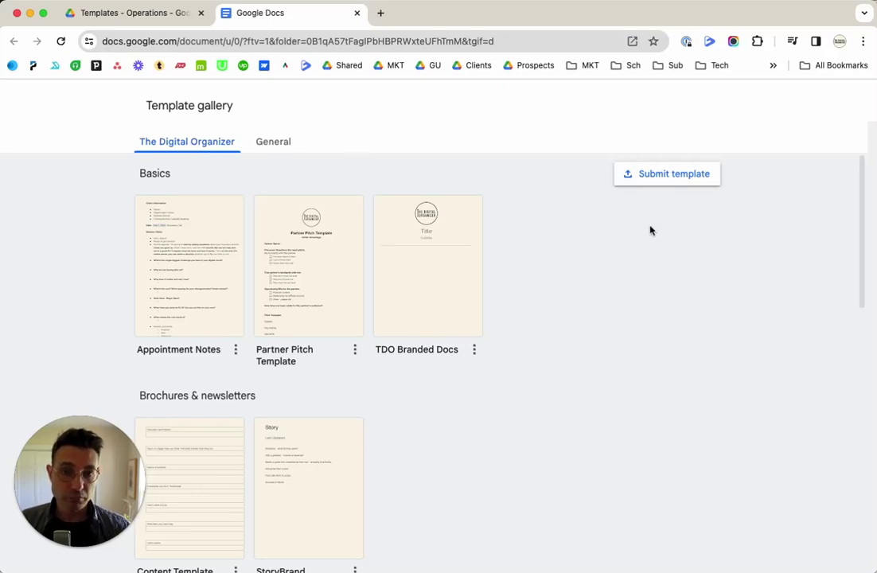
- Begin a template submission and pick Appointment Notes from Operations > Templates
{"action": "left_click", "coordinate": [673, 183]}
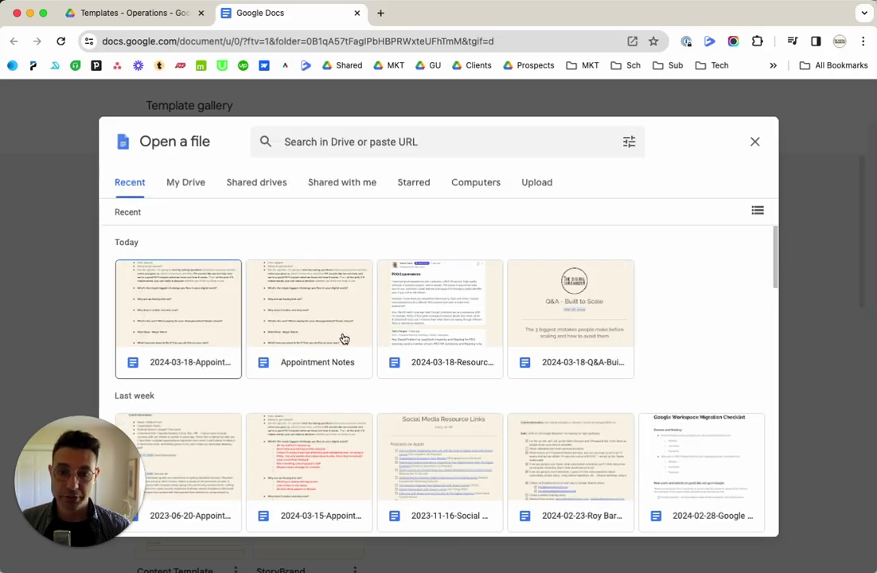
{"action": "left_click", "coordinate": [256, 188]}
{"action": "scroll", "coordinate": [335, 363], "scroll_direction": "down", "scroll_amount": 3}
{"action": "left_click", "coordinate": [414, 432]}
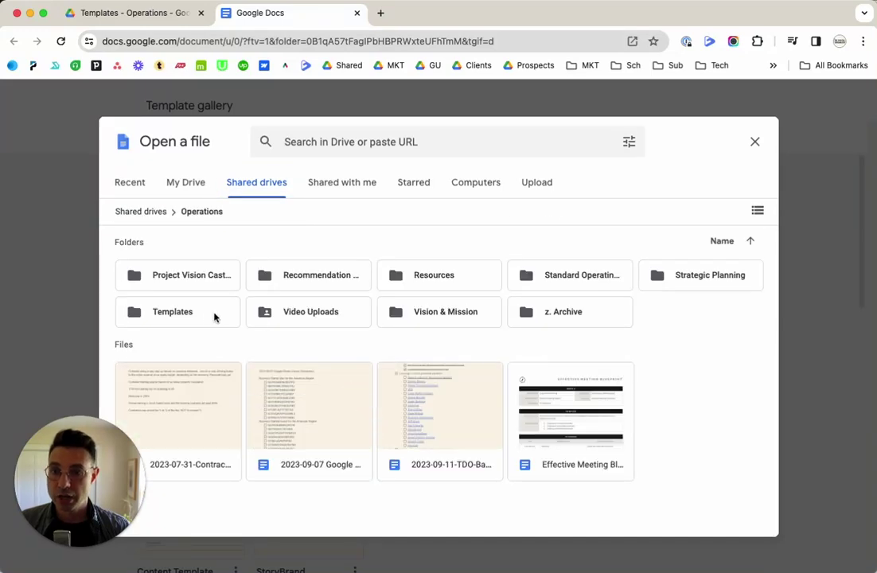
{"action": "double_click", "coordinate": [209, 317]}
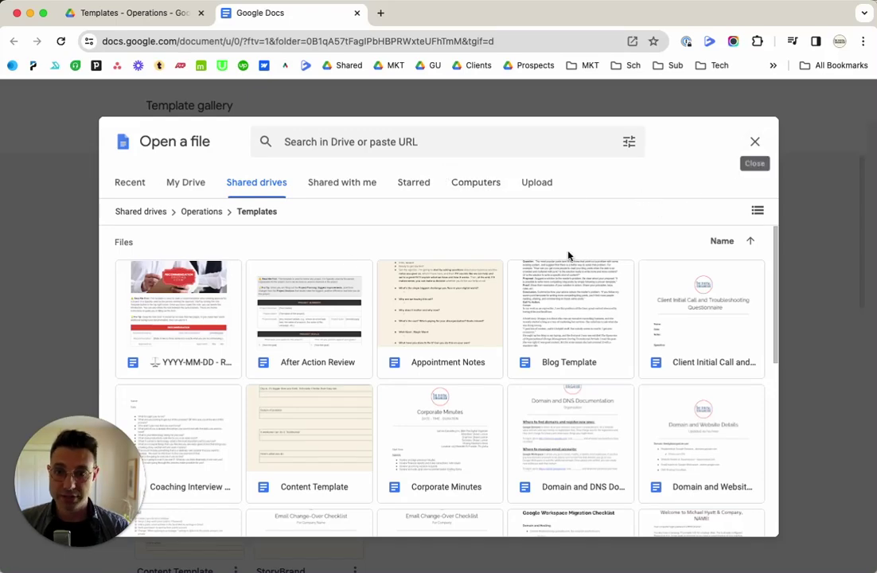
{"action": "left_click", "coordinate": [433, 323]}
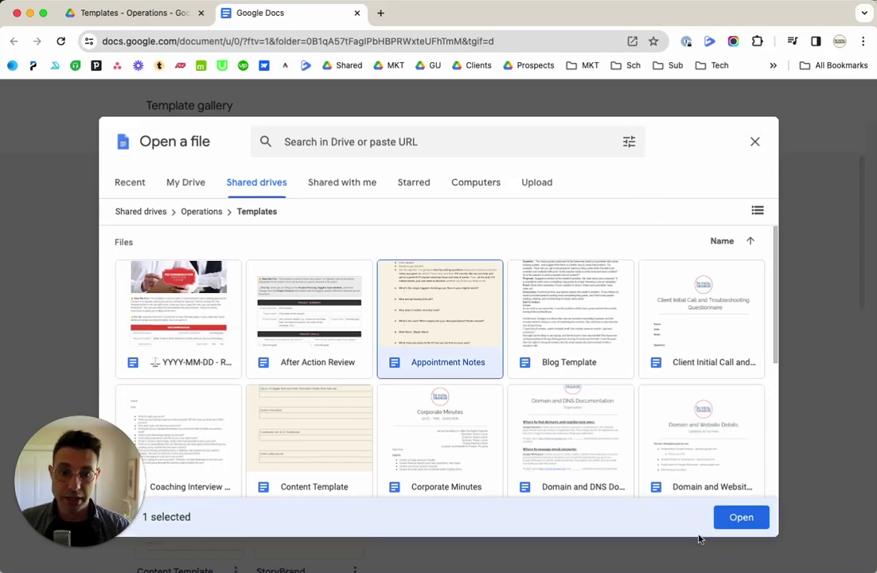
- Close the file picker, browse the Category dropdown options, and dismiss it without choosing
{"action": "left_click", "coordinate": [754, 142]}
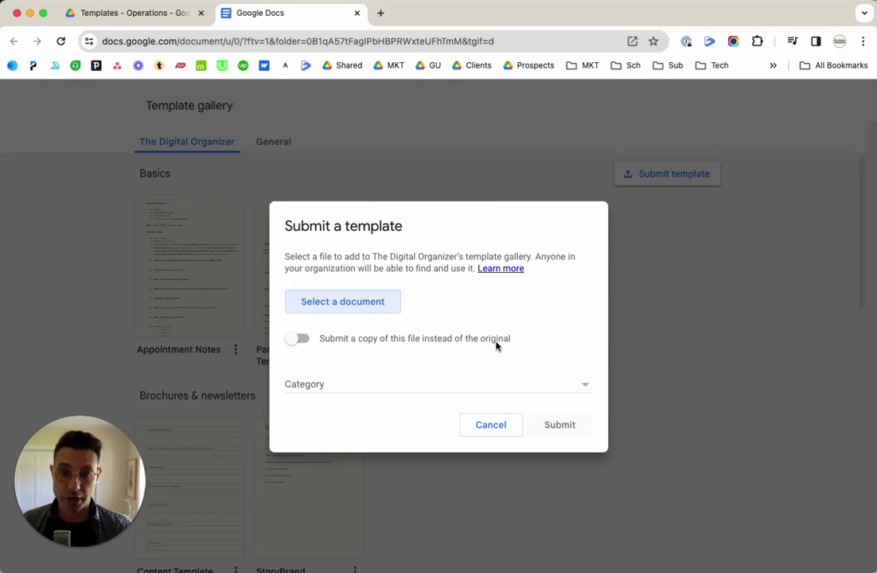
{"action": "left_click", "coordinate": [424, 389]}
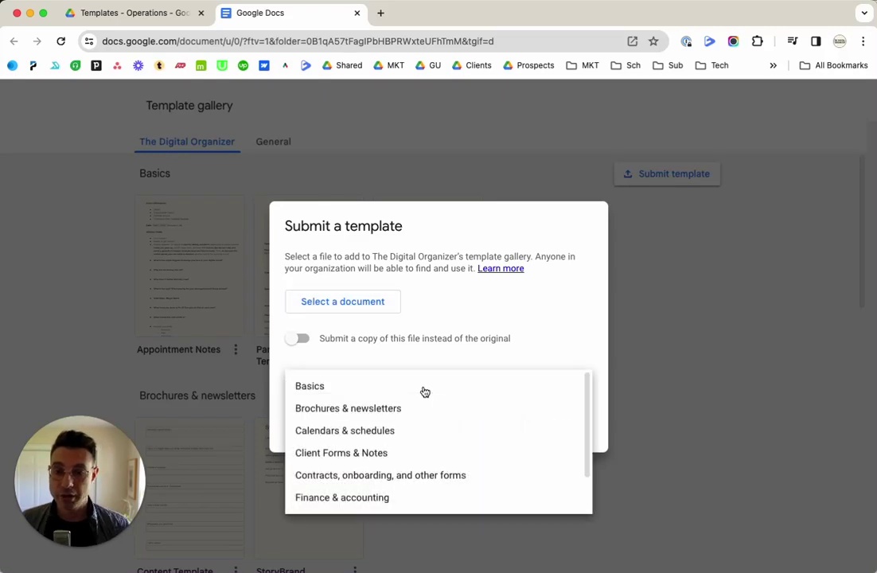
{"action": "scroll", "coordinate": [388, 431], "scroll_direction": "down", "scroll_amount": 2}
{"action": "scroll", "coordinate": [388, 431], "scroll_direction": "up", "scroll_amount": 2}
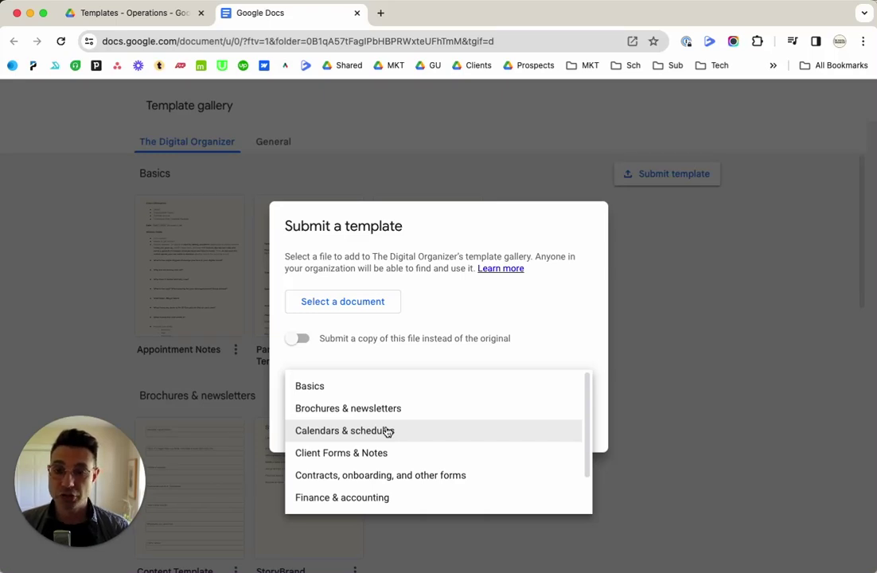
{"action": "scroll", "coordinate": [351, 480], "scroll_direction": "down", "scroll_amount": 1}
{"action": "scroll", "coordinate": [351, 480], "scroll_direction": "up", "scroll_amount": 2}
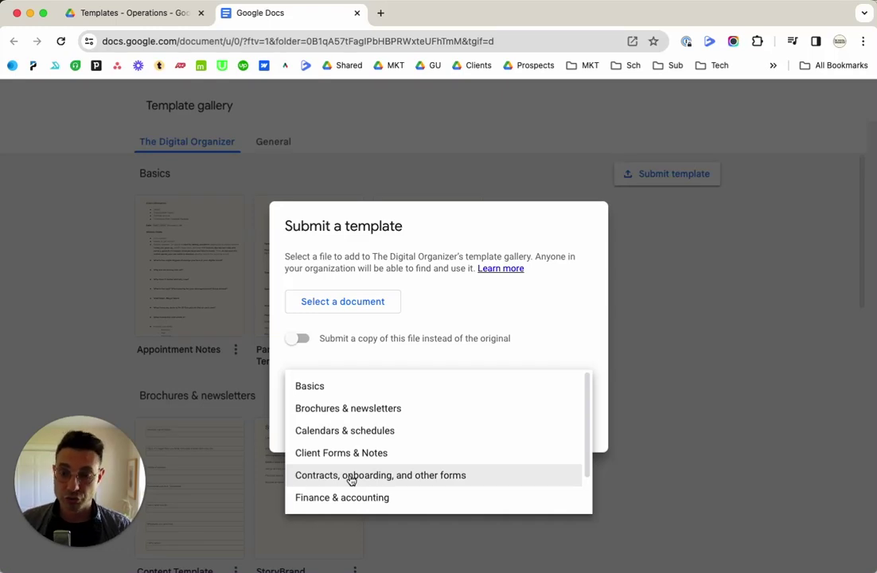
{"action": "left_click", "coordinate": [400, 349]}
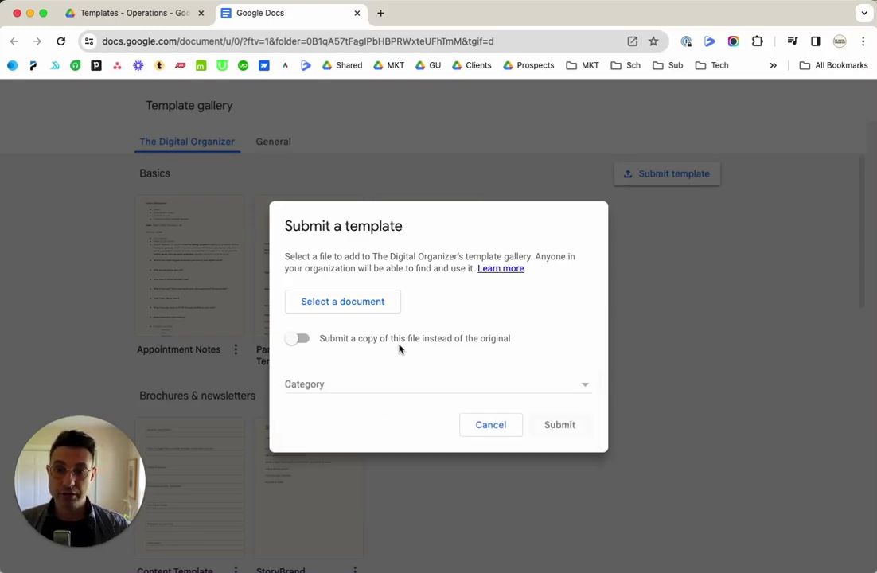